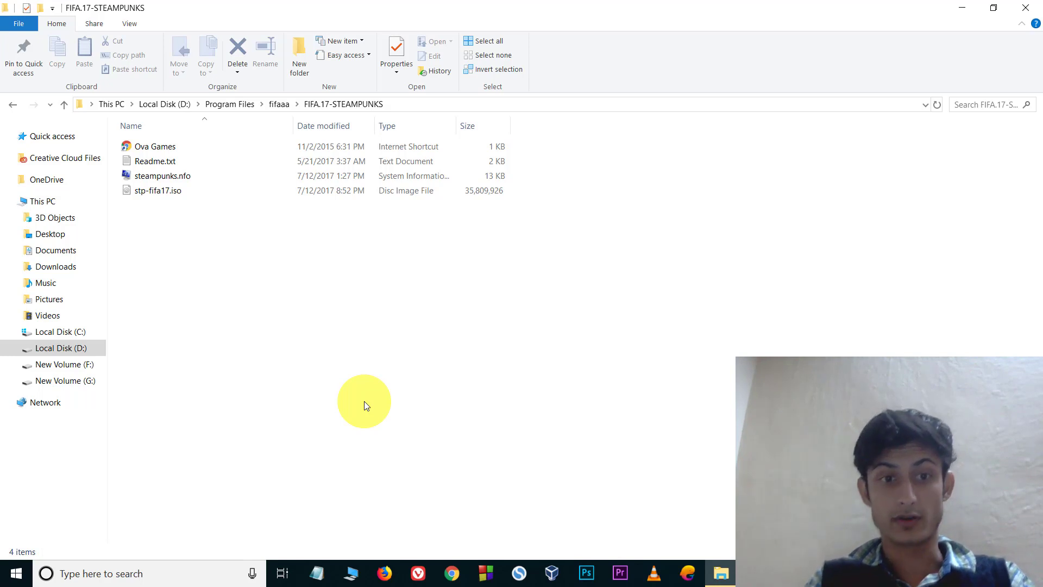
Mount the stp-fifa17.iso disc image from the FIFA.17-STEAMPUNKS folder
left_click(188, 196)
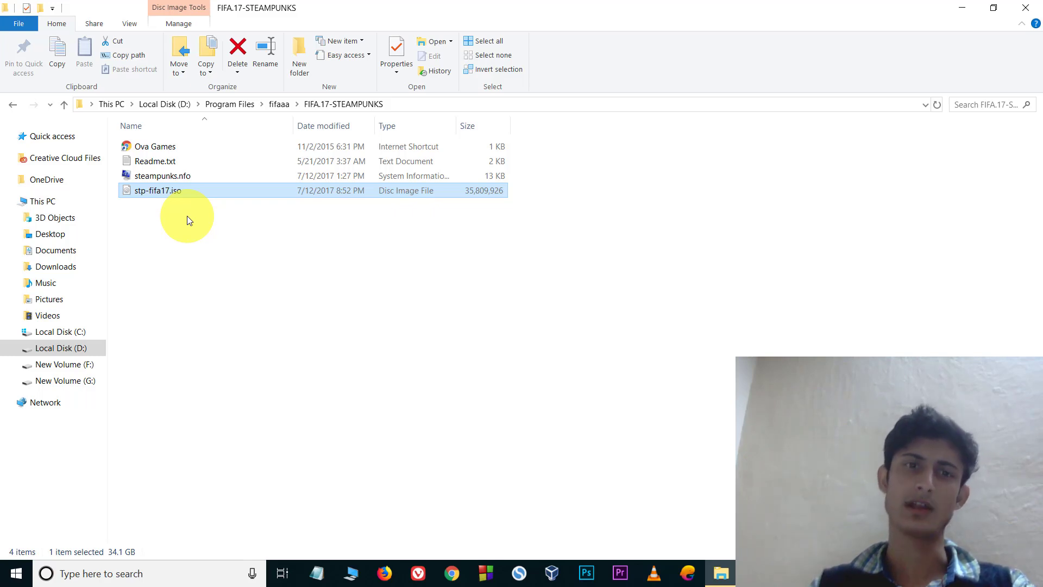
left_click(215, 247)
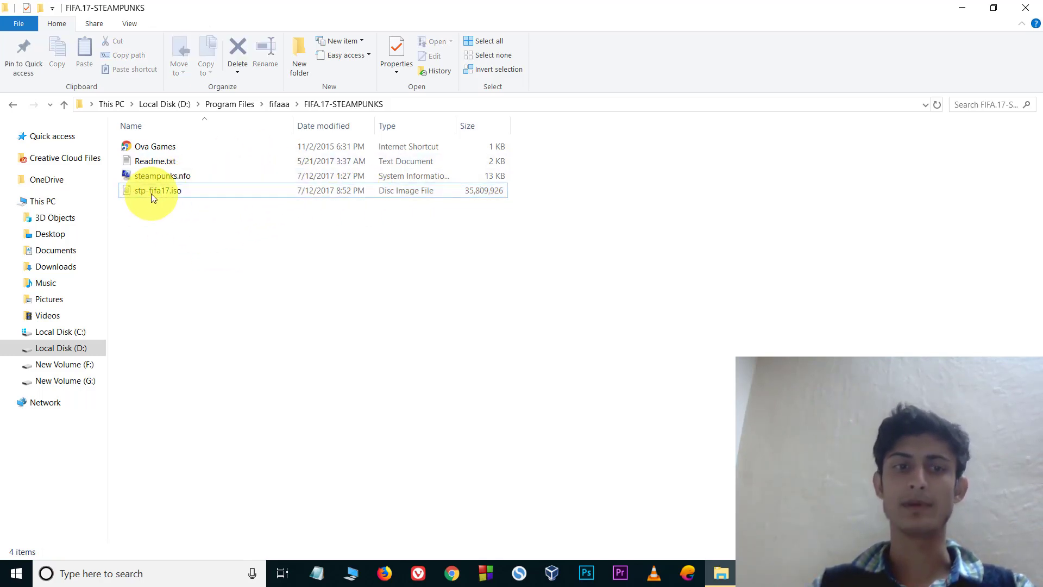
left_click(201, 191)
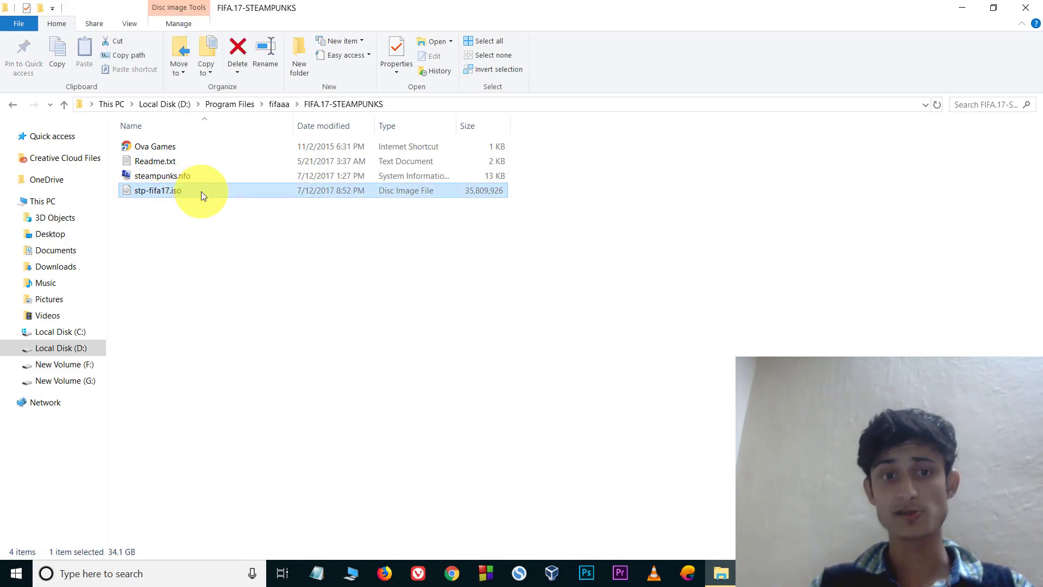
right_click(201, 191)
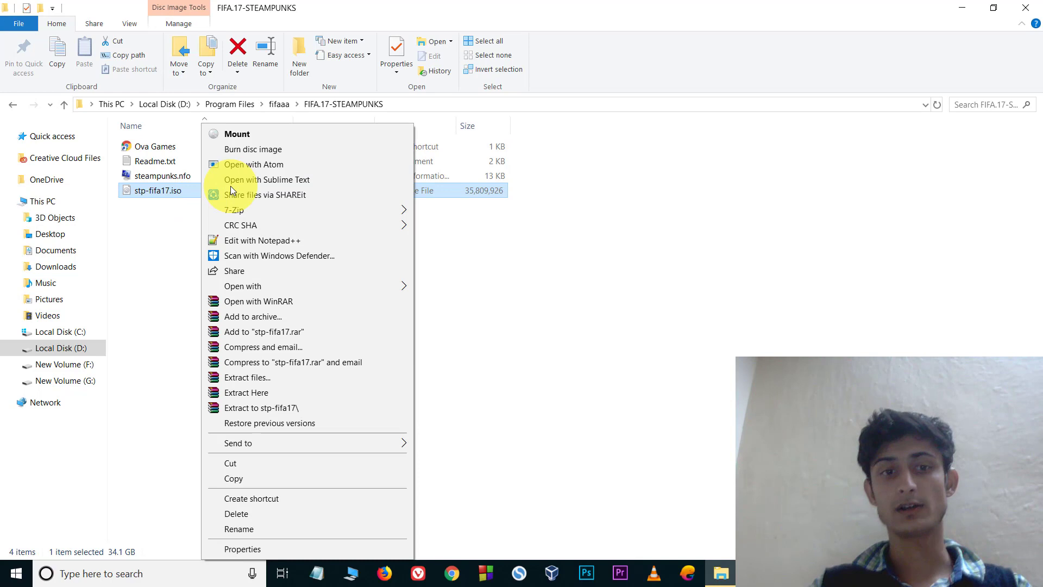
left_click(282, 133)
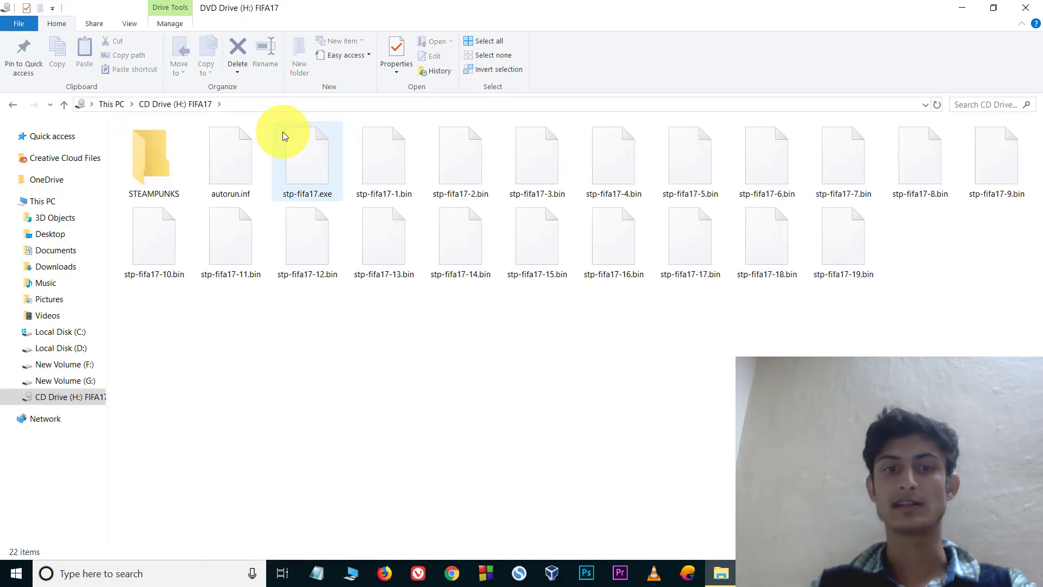
Eject the mounted FIFA17 DVD drive (H:) from This PC
left_click(55, 201)
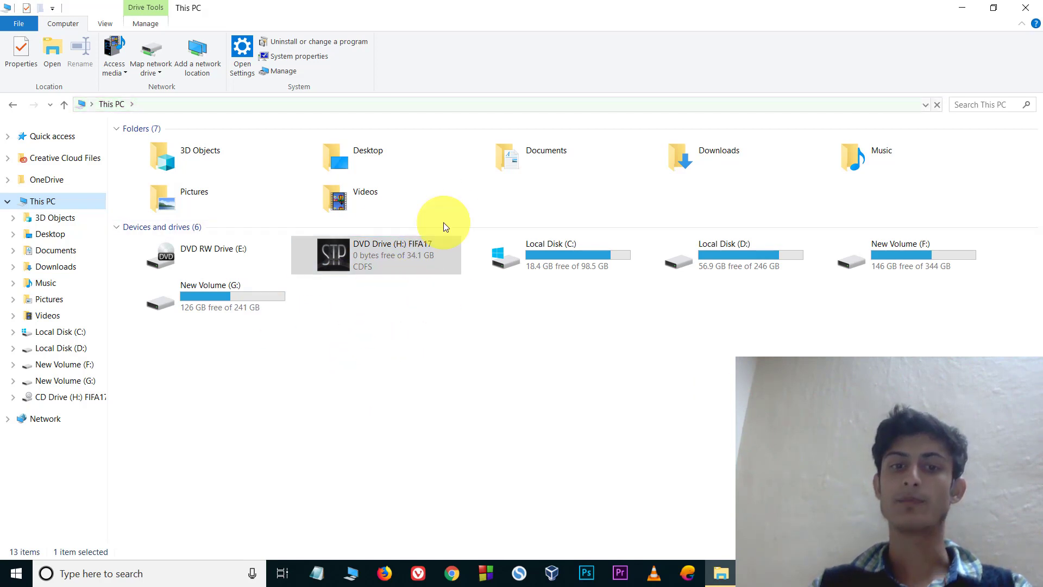
right_click(432, 258)
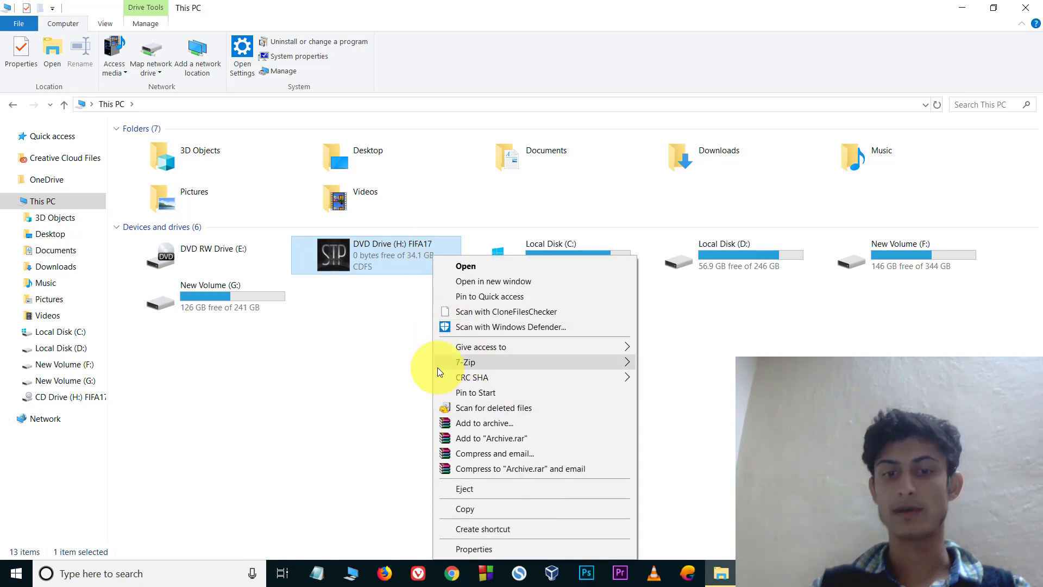
left_click(500, 491)
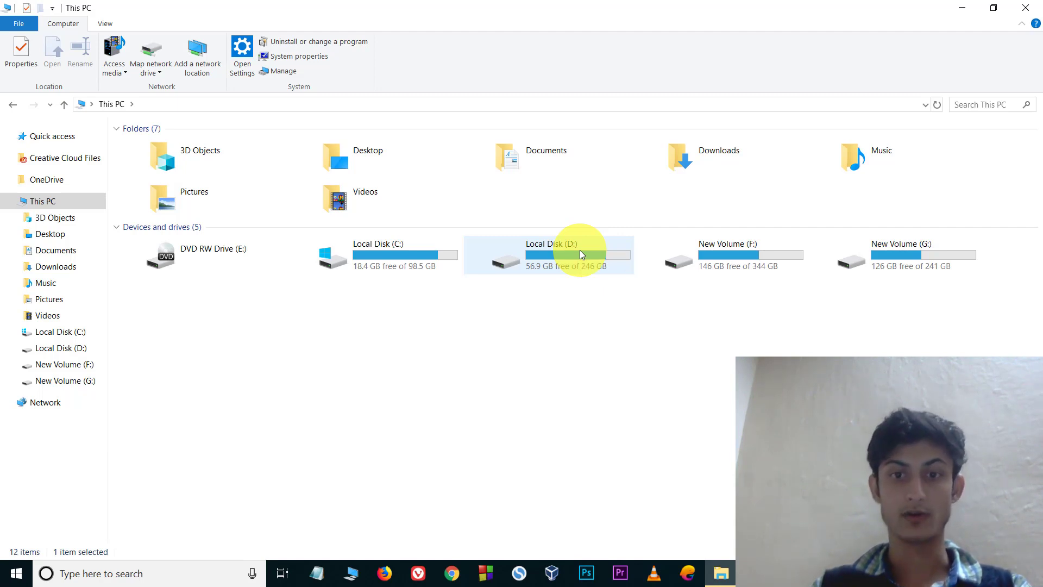
Go to D:\Program Files\fifaaa\FIFA.17-STEAMPUNKS and mount the stp-fifa17.iso disc image there
double_click(579, 250)
double_click(301, 165)
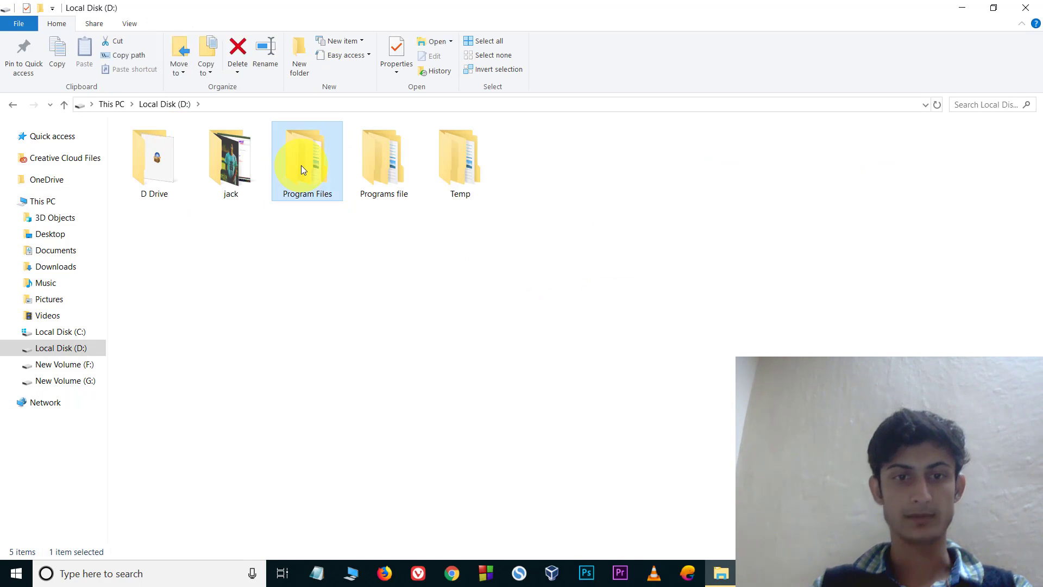
double_click(171, 146)
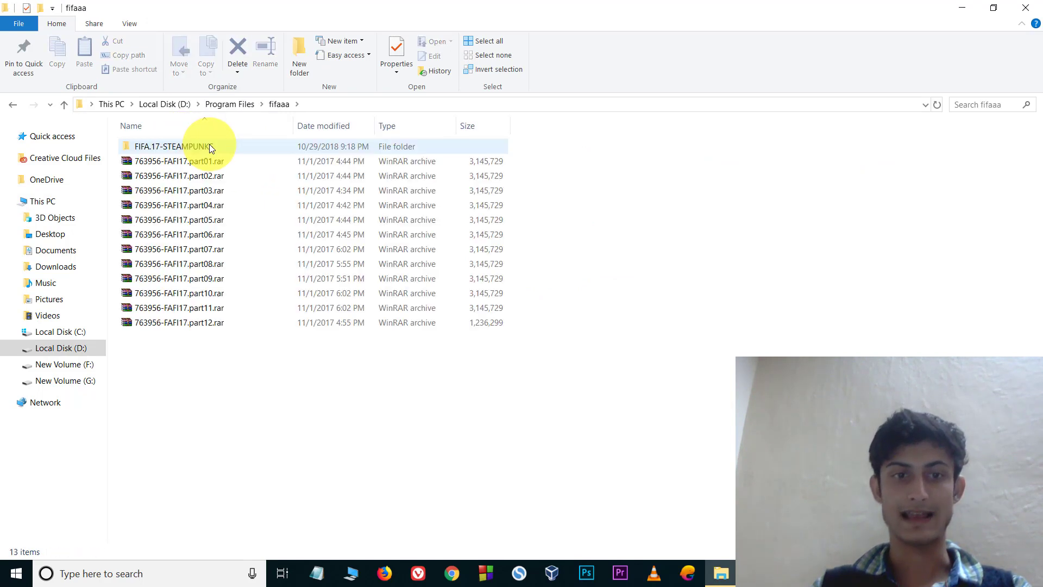
double_click(209, 144)
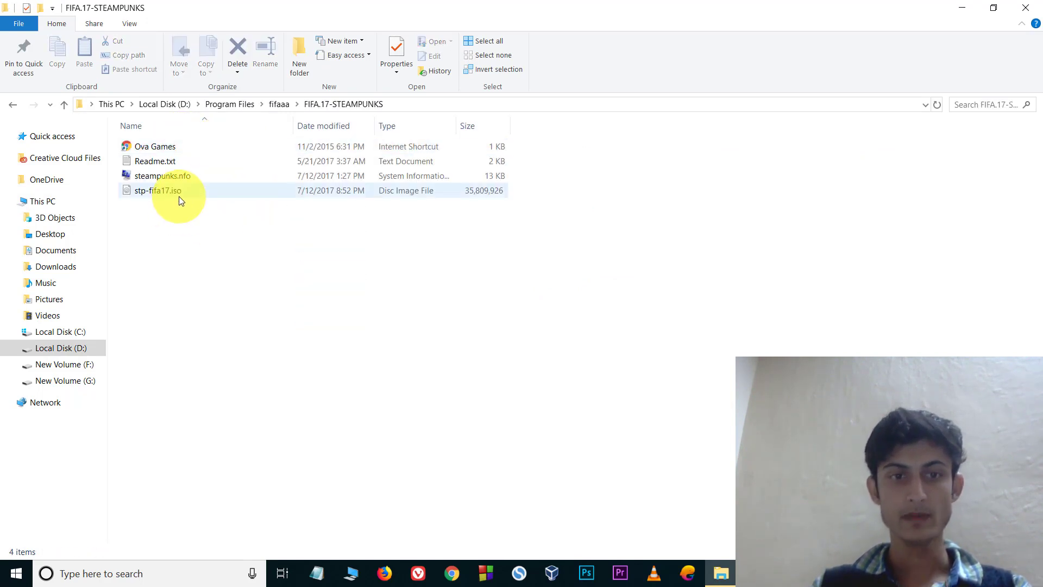
right_click(179, 196)
left_click(241, 136)
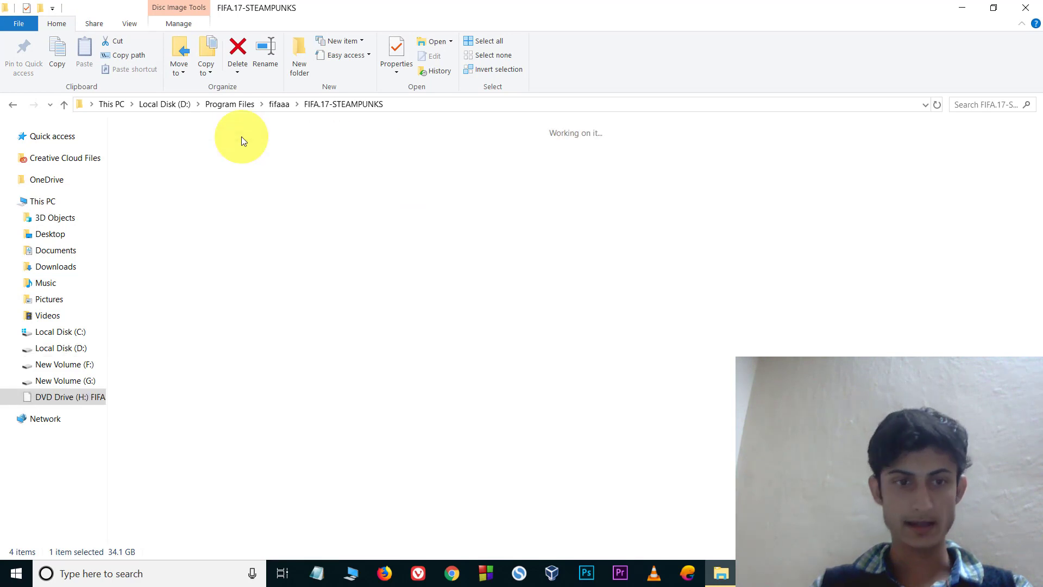
Open the mounted FIFA17 DVD drive (H:) from This PC and run the stp-fifa17.exe installer
left_click(54, 237)
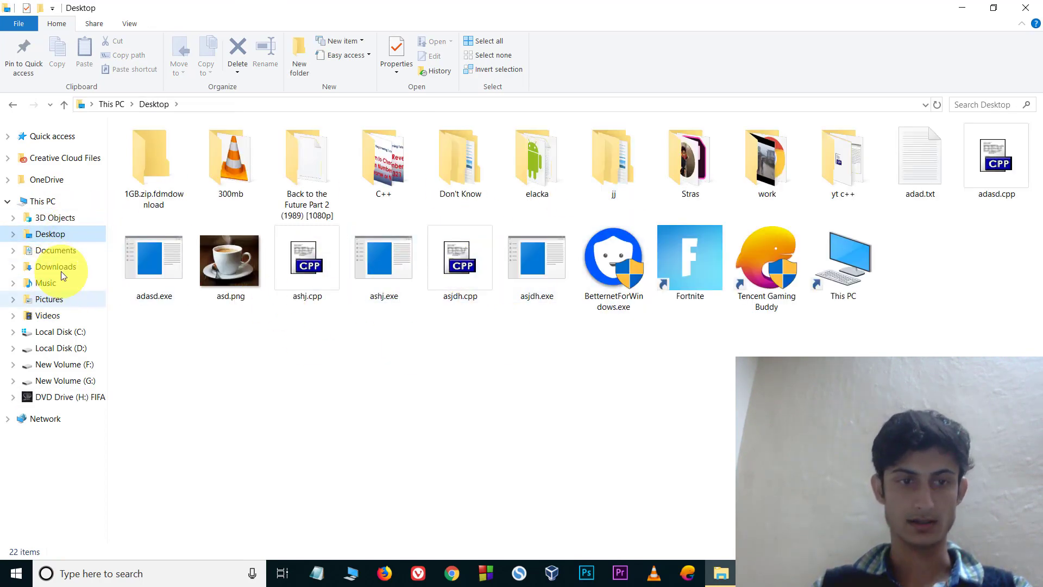
left_click(44, 201)
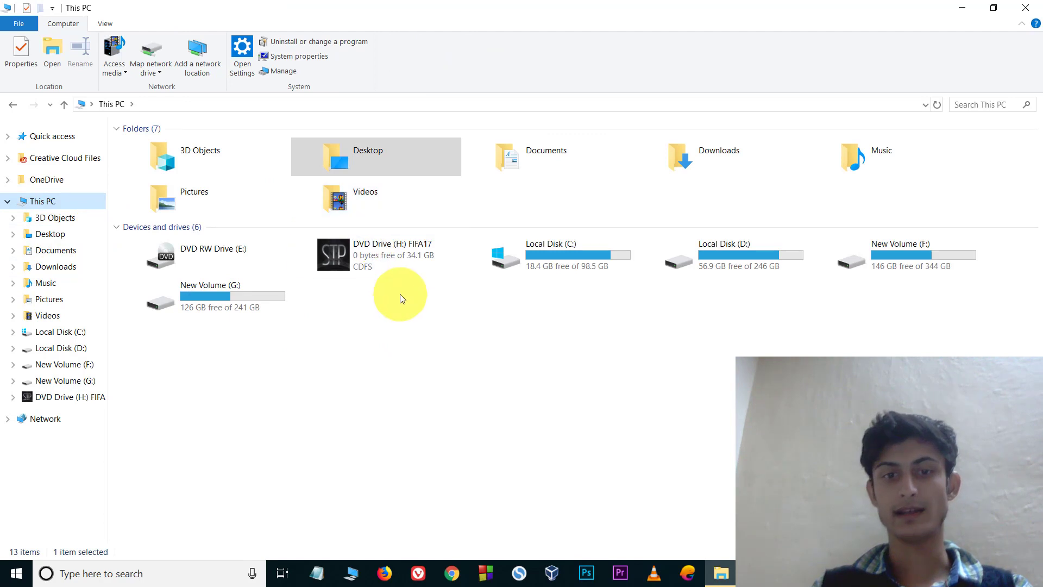
left_click(397, 262)
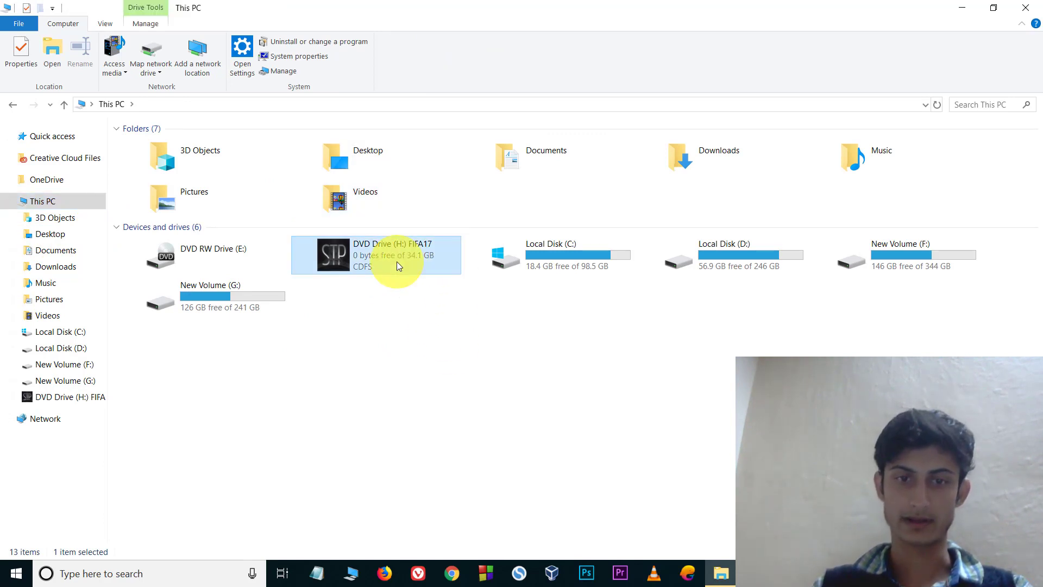
double_click(397, 262)
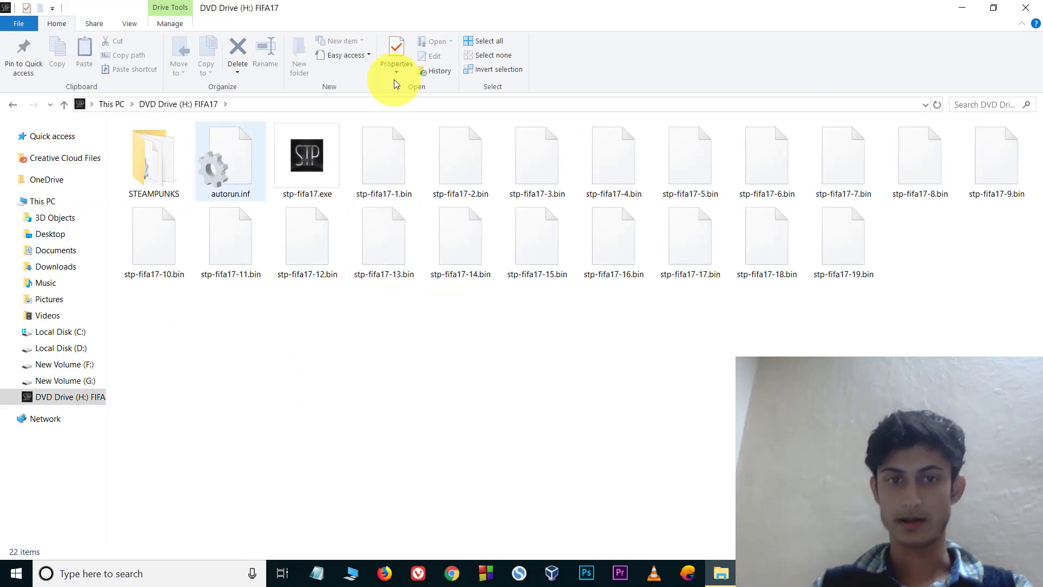
double_click(319, 173)
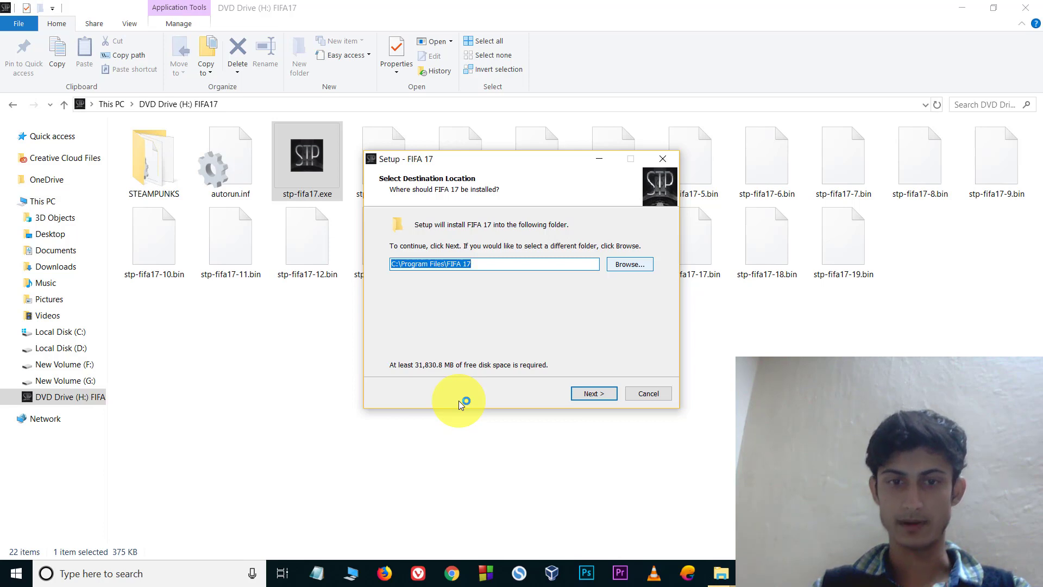
Create a new folder named fifa inside the Programs file folder on Local Disk (D:)
left_click(351, 573)
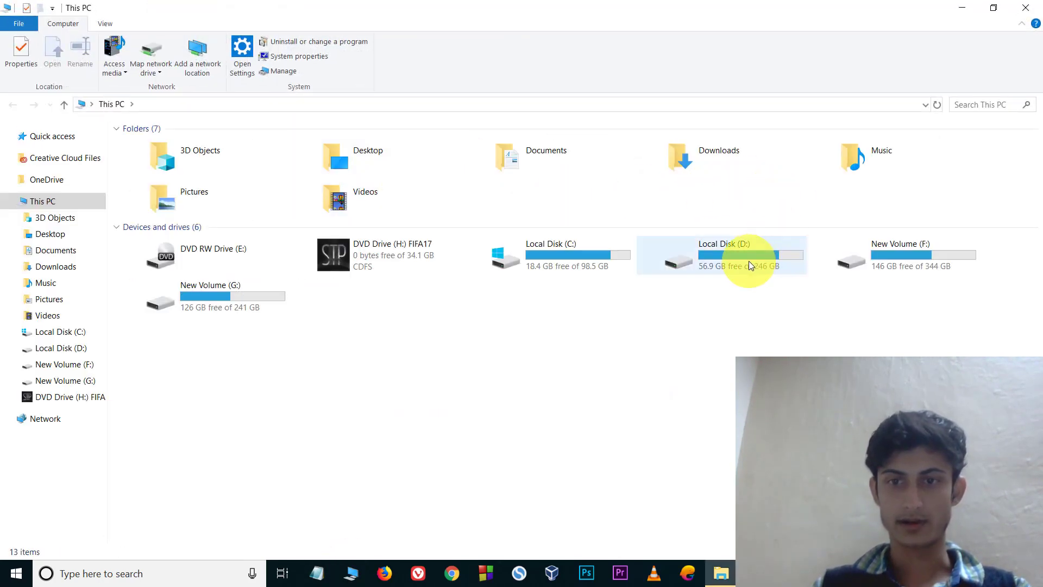
left_click(750, 265)
double_click(749, 265)
left_click(392, 148)
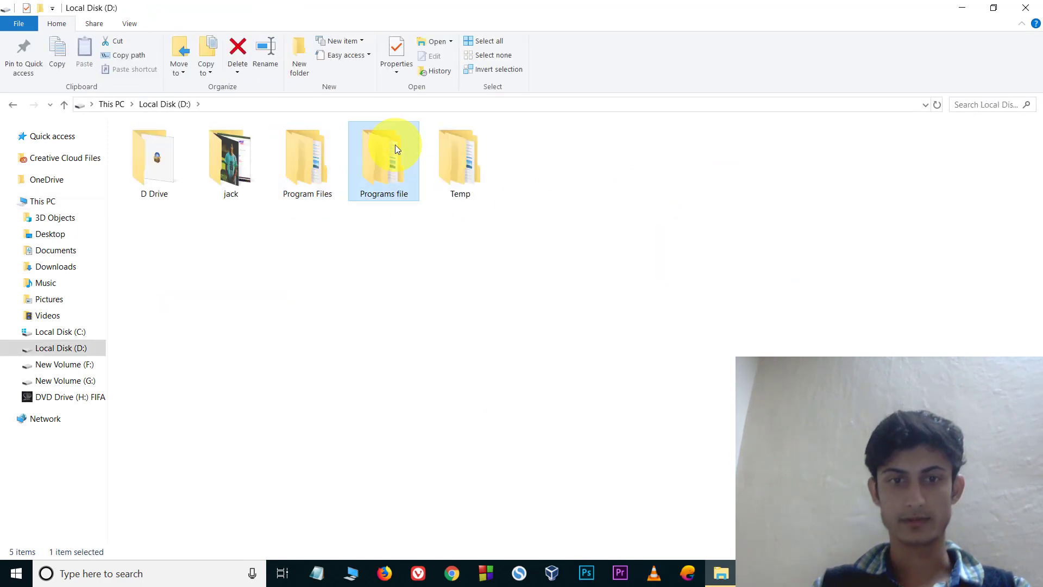
double_click(394, 146)
left_click(298, 48)
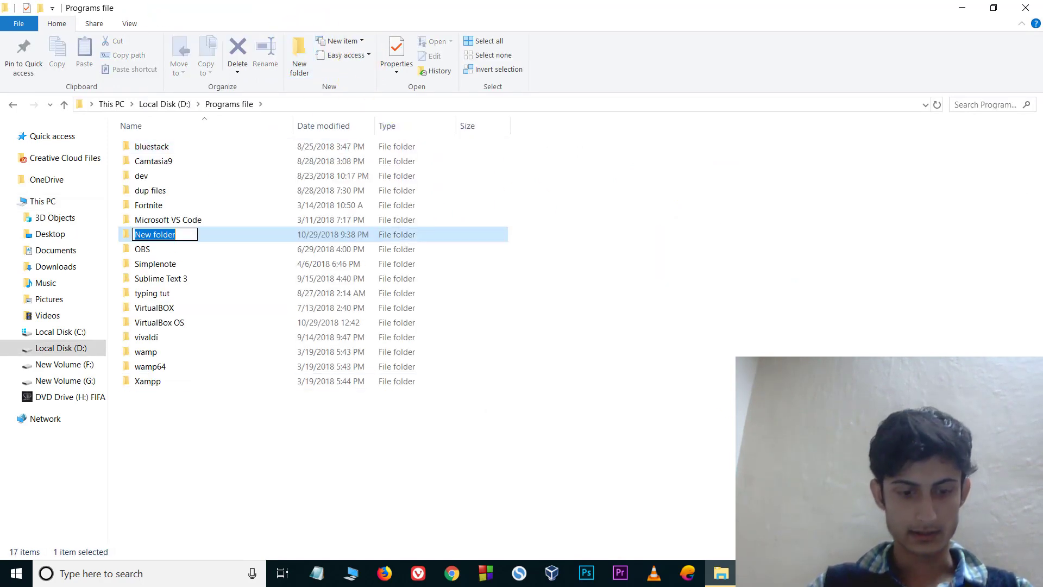
type("fifa")
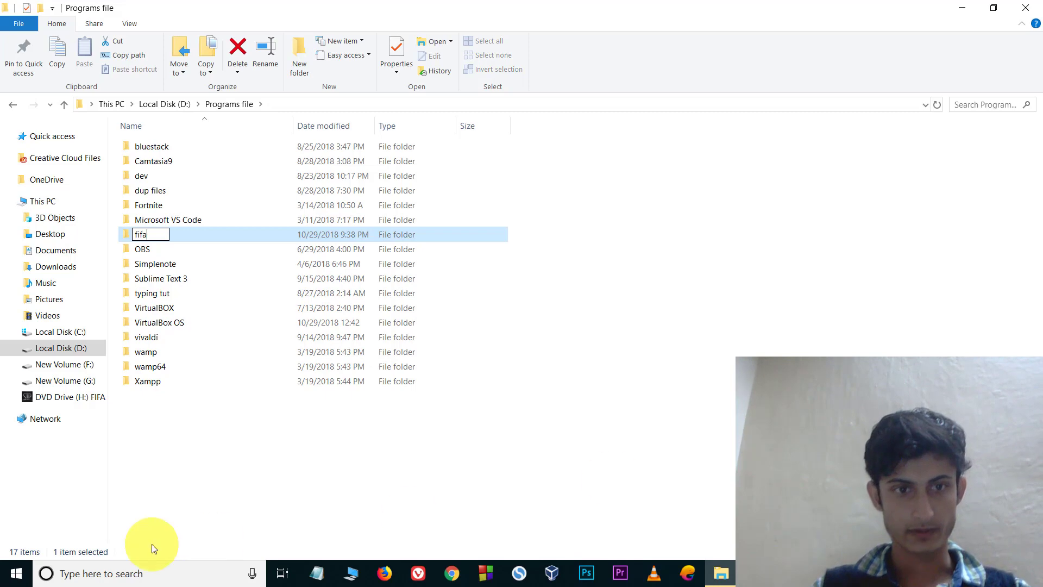
left_click(344, 465)
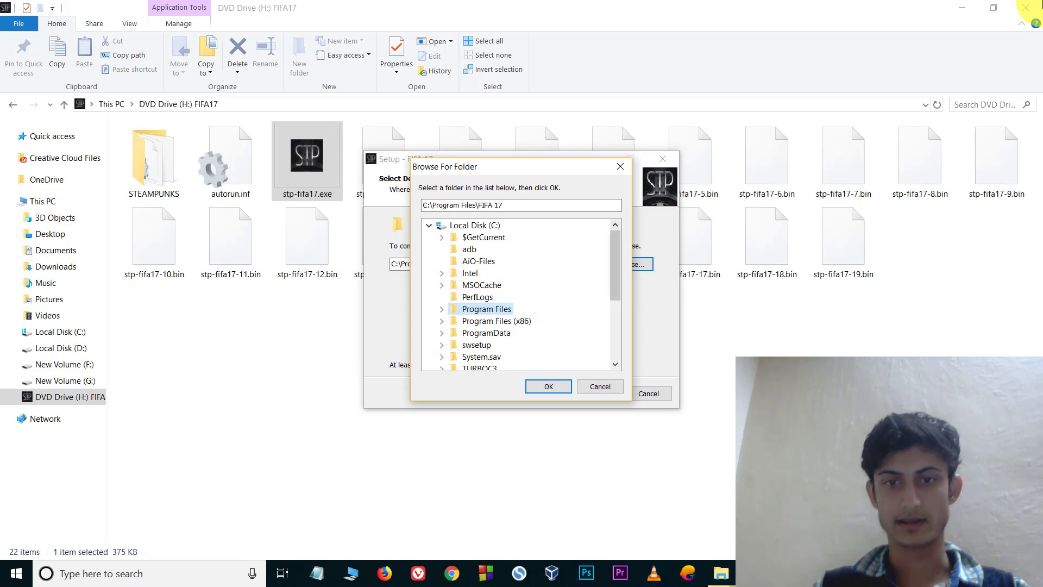
Set the setup's install destination to D:\Programs file\fifa\FIFA 17 and continue to component selection
scroll(516, 293, "down", 4)
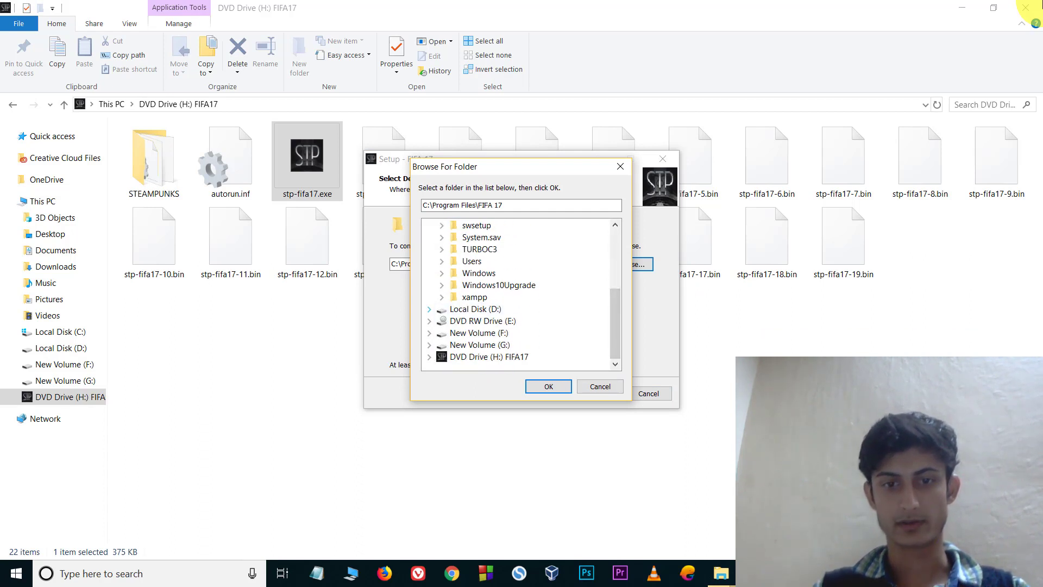
scroll(521, 296, "up", 5)
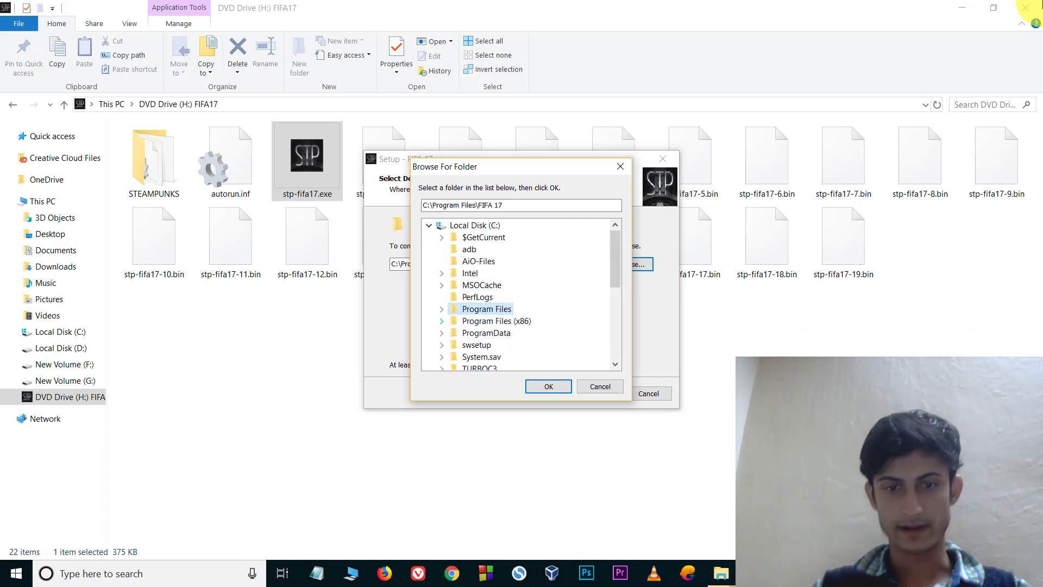
scroll(520, 296, "down", 5)
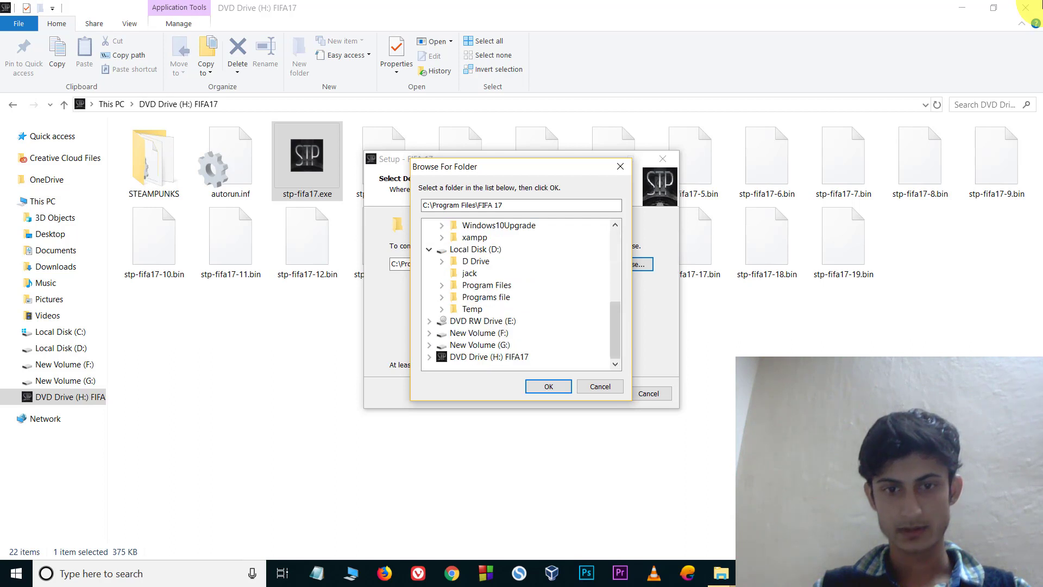
left_click(441, 297)
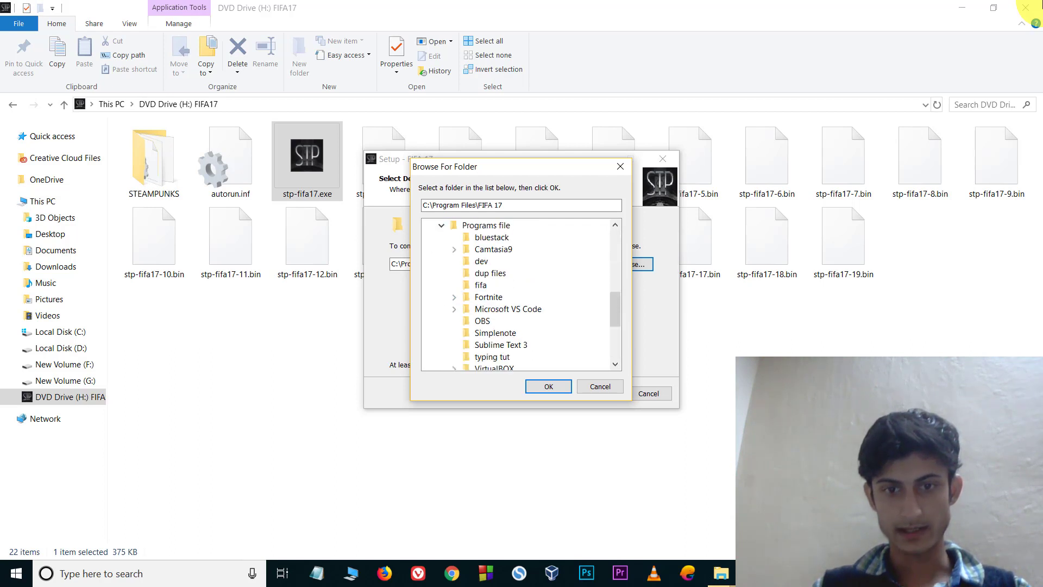
left_click(481, 284)
key("Return")
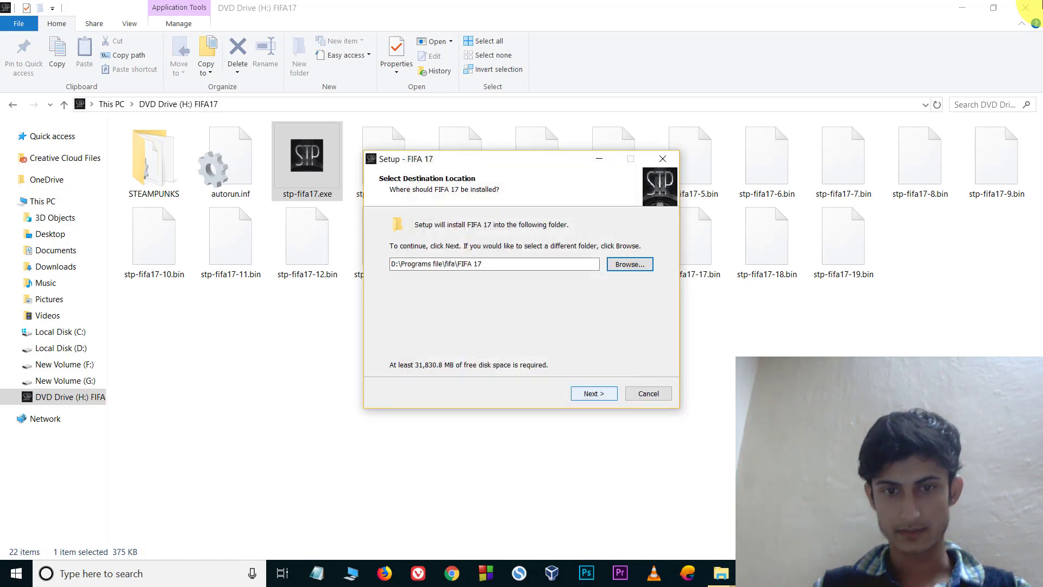
key("alt+n")
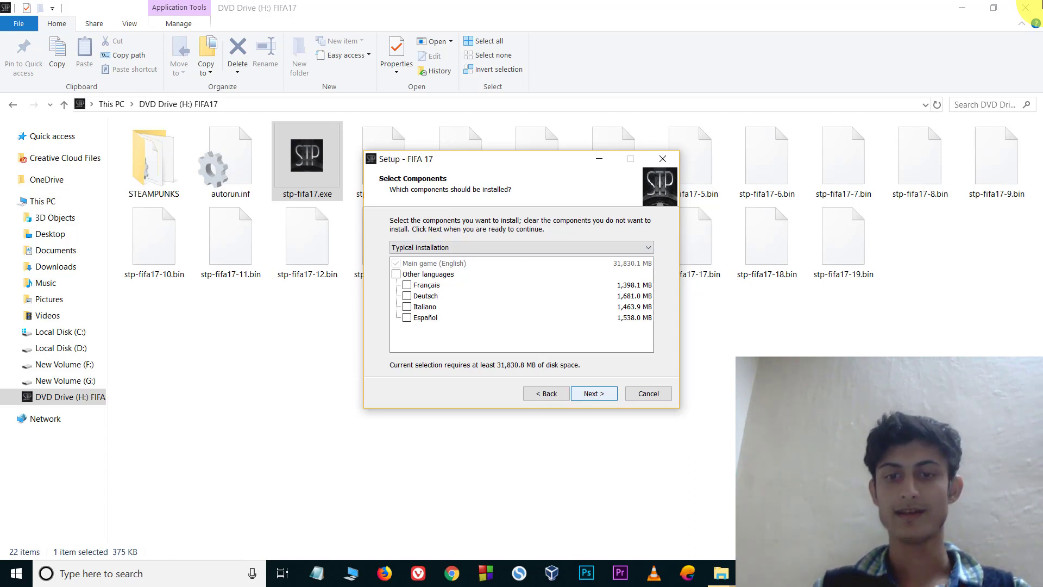
Accept the typical installation and the FIFA 17 Start Menu folder, and start installing with STEAMPUNKS directory content copied automatically
key("Return")
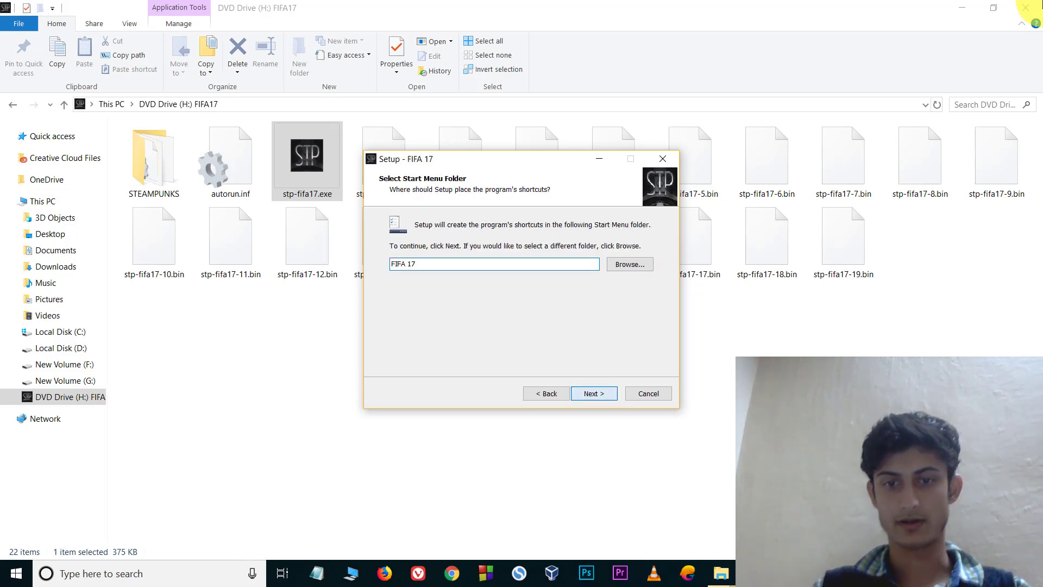
key("Return")
key("Return")
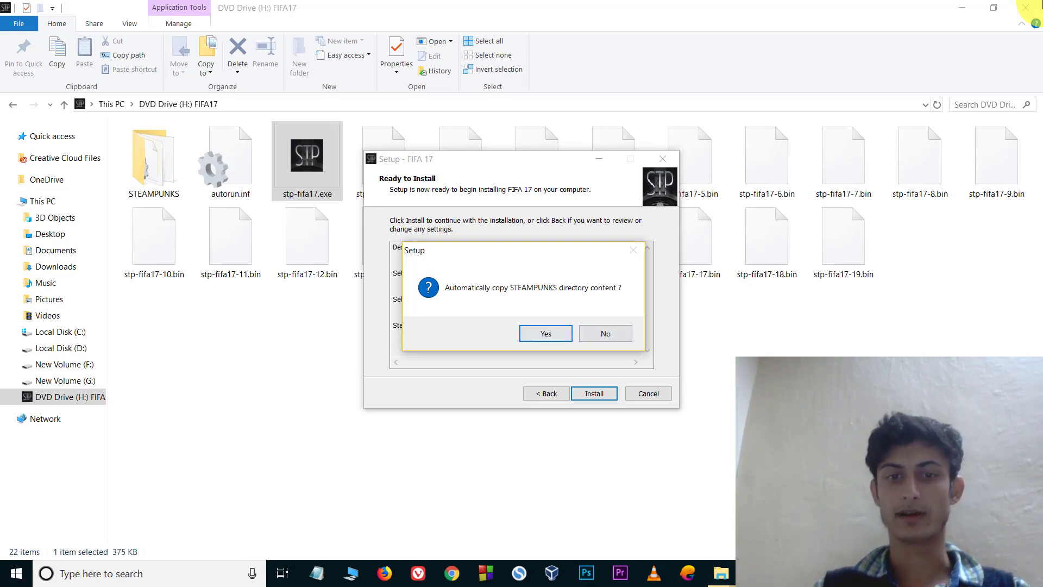
key("Return")
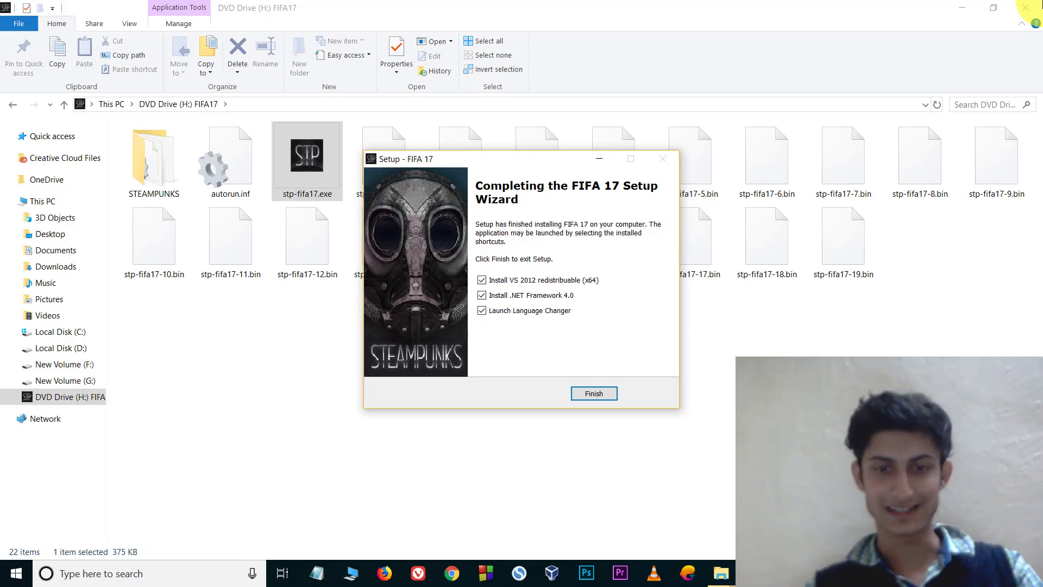
Finish the FIFA 17 setup with all extras checked, and install Microsoft Visual C++ 2012 Redistributable (x64) after agreeing to its license terms
key("Return")
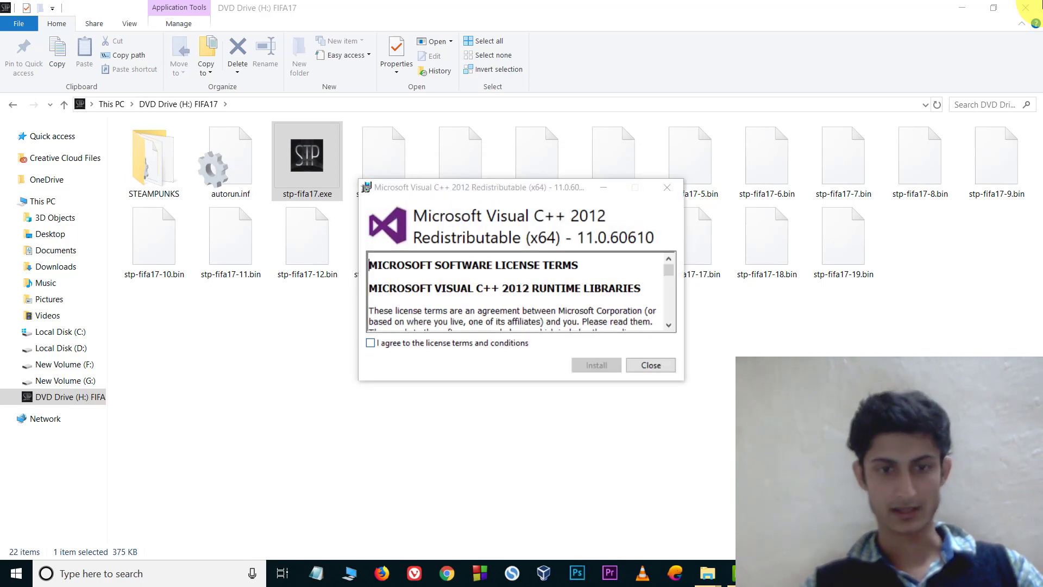
left_click(371, 343)
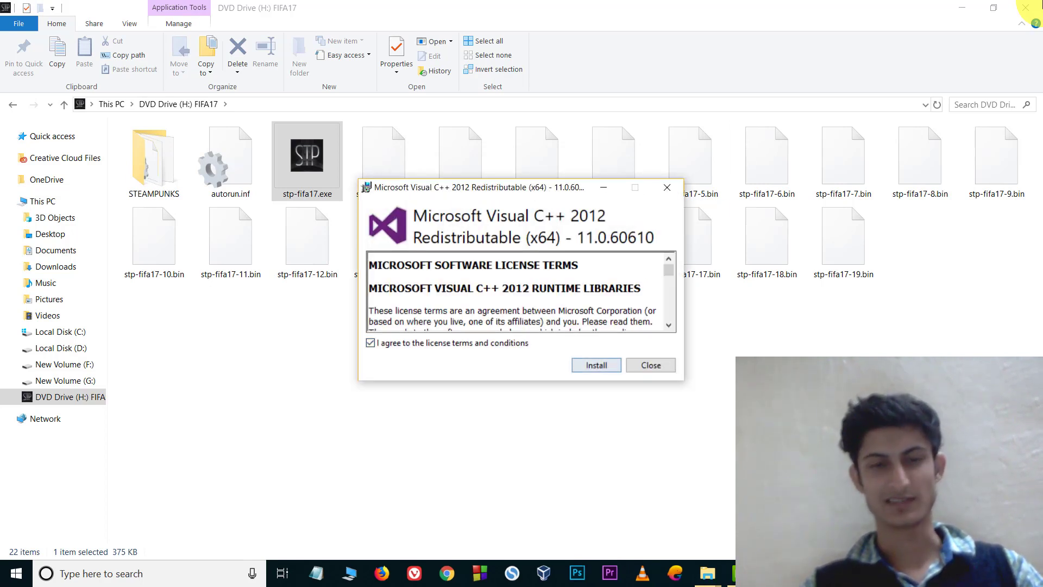
left_click(595, 364)
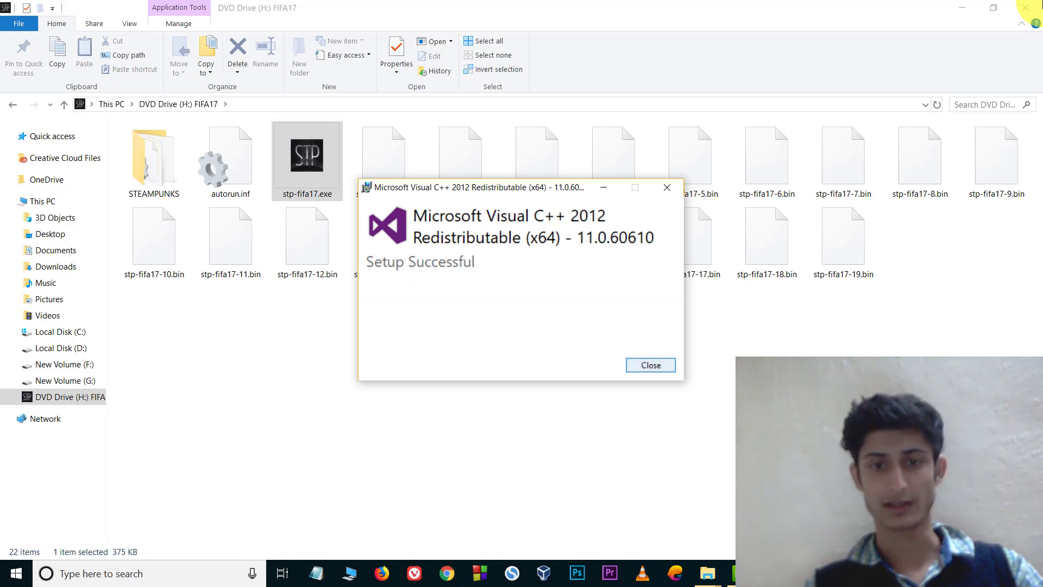
key("Return")
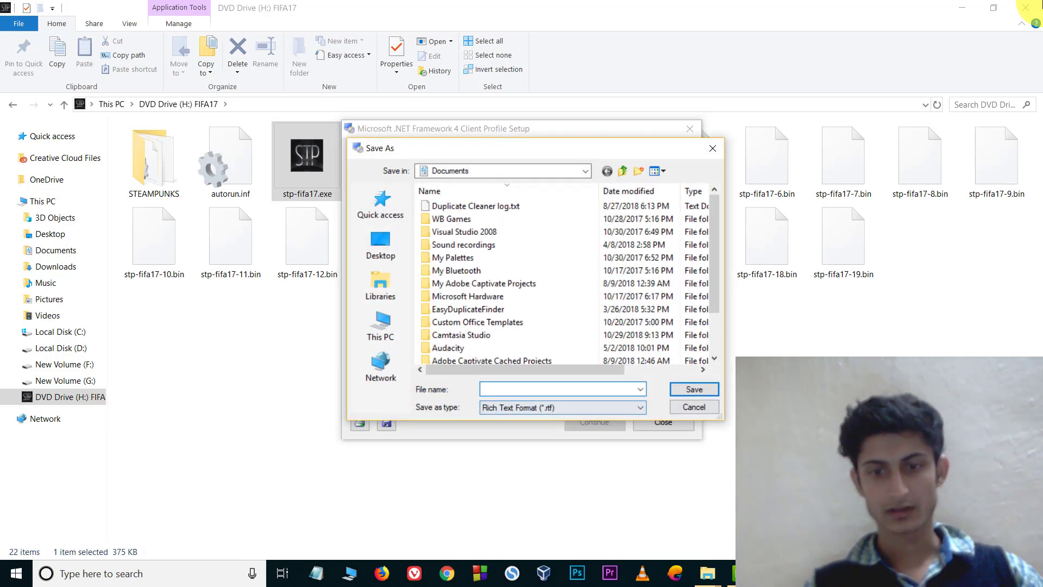
Dismiss the Microsoft .NET Framework 4 Client Profile Setup with its Save As dialog and minimize the FIFA.17-STEAMPUNKS folder window
key("Escape")
key("Escape")
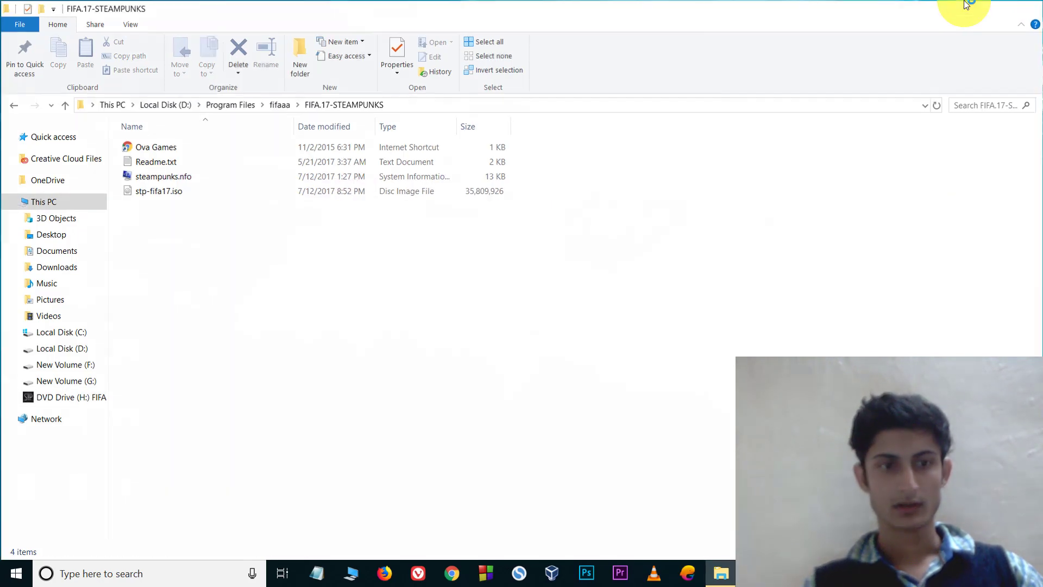
left_click(965, 7)
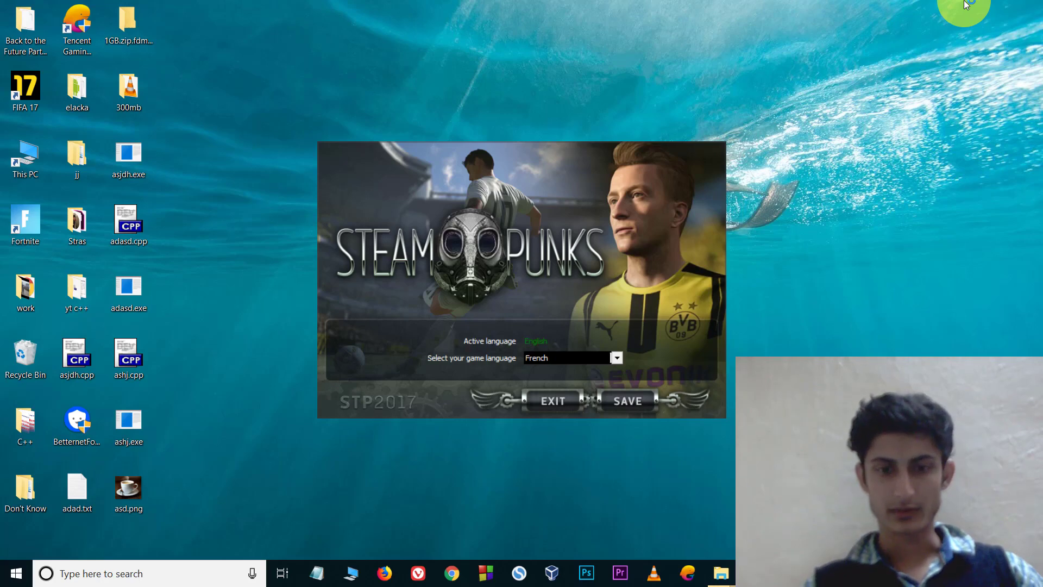
Select English as the game language in the STEAMPUNKS language selector and close the selector
key("alt+Down")
key("Up")
key("Return")
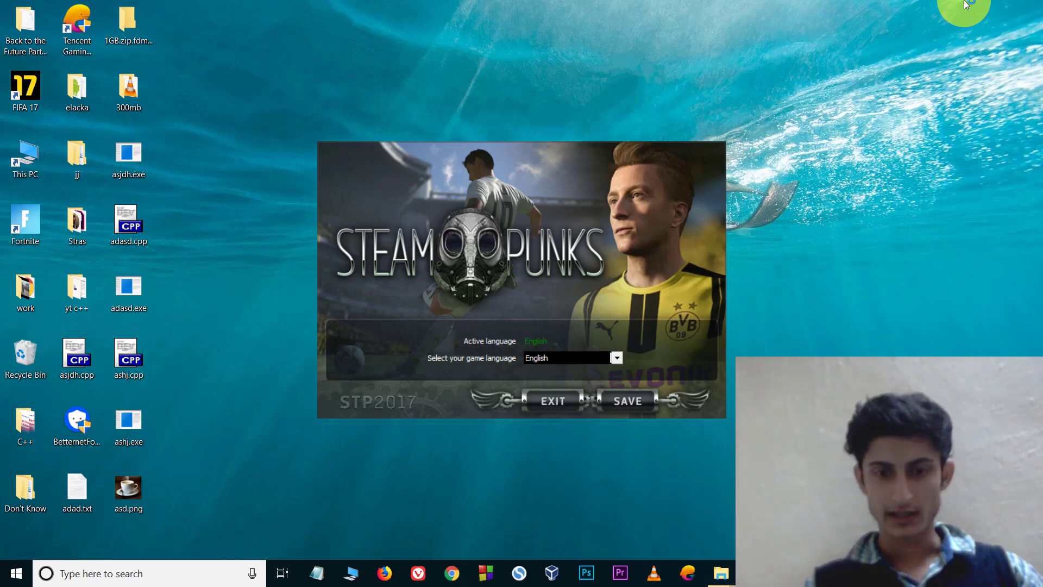
key("Tab")
key("Tab")
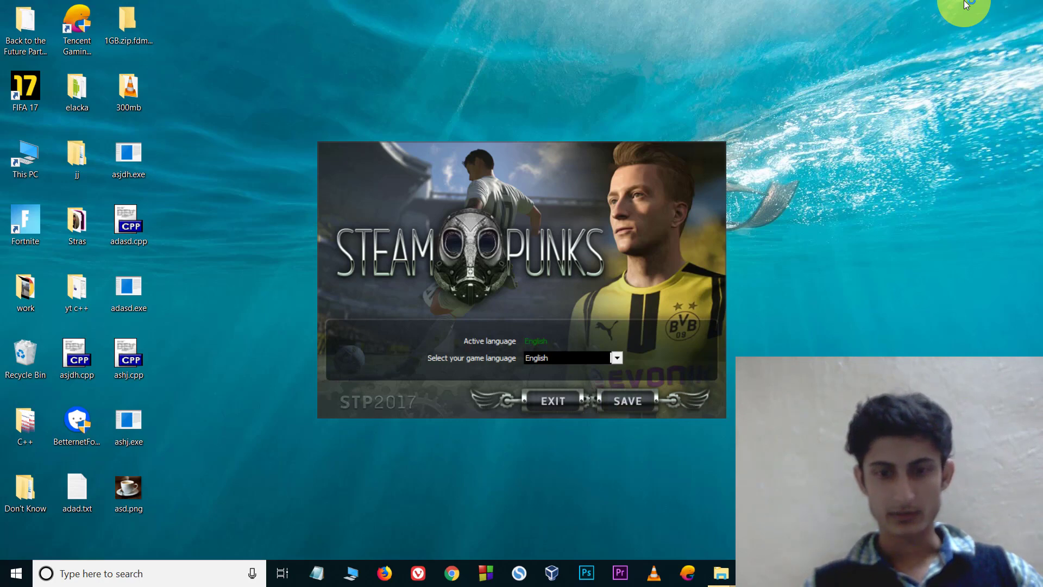
key("Left")
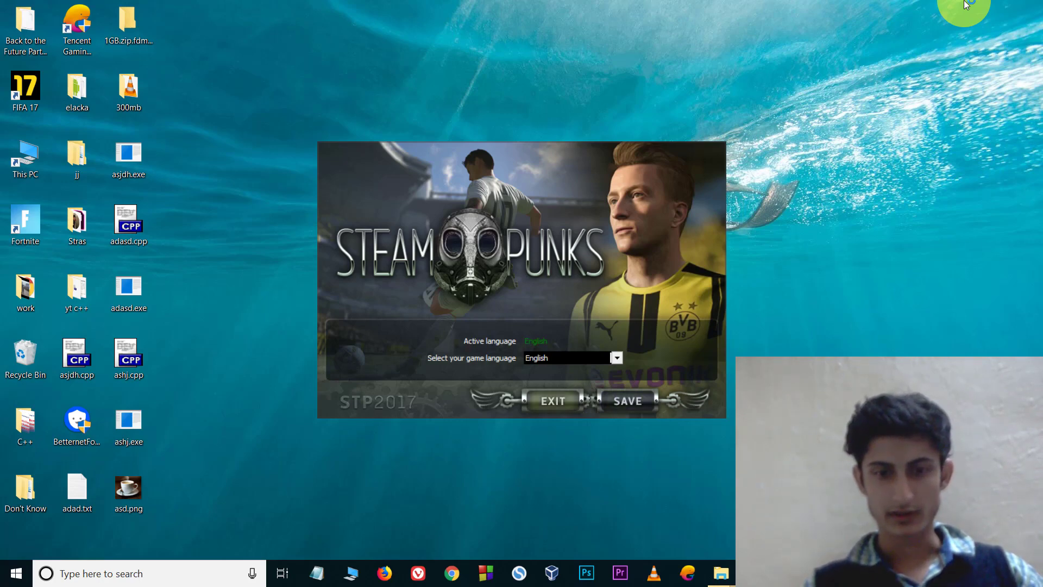
key("Return")
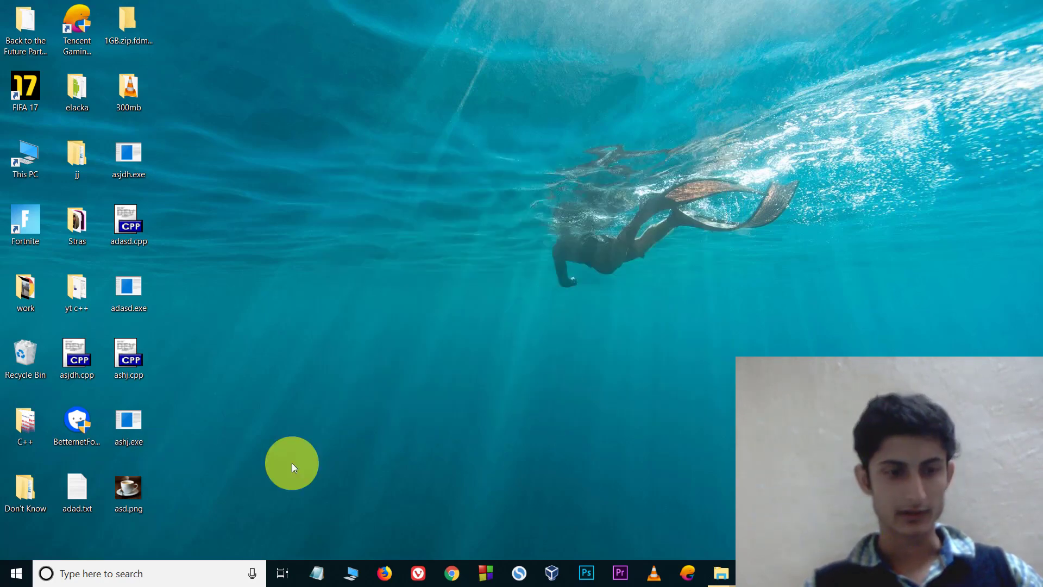
Launch FIFA 17 from its desktop shortcut, start play from the STEAMPUNKS launcher, and confirm English as the in-game language
double_click(25, 102)
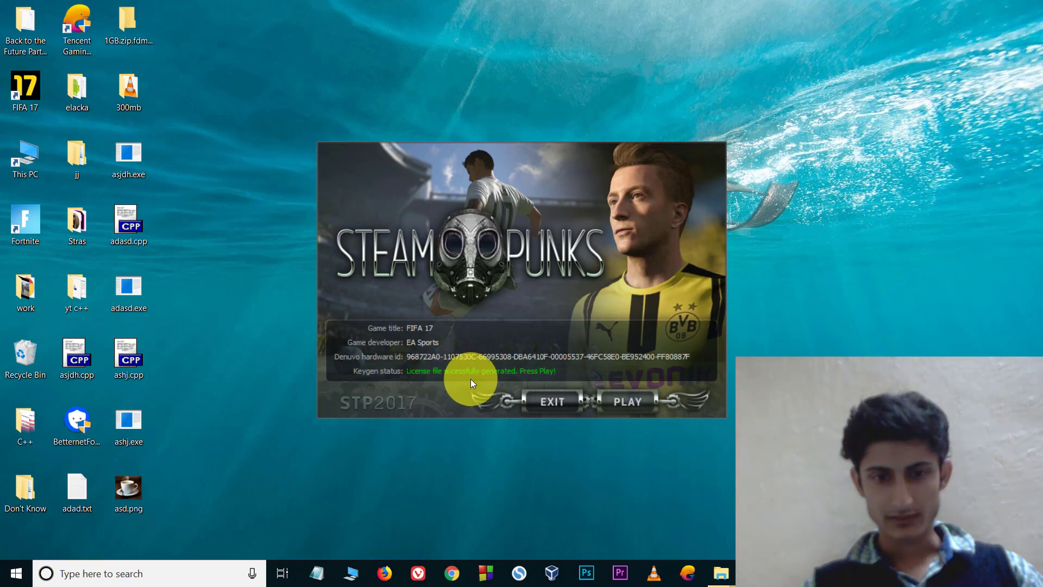
left_click(643, 402)
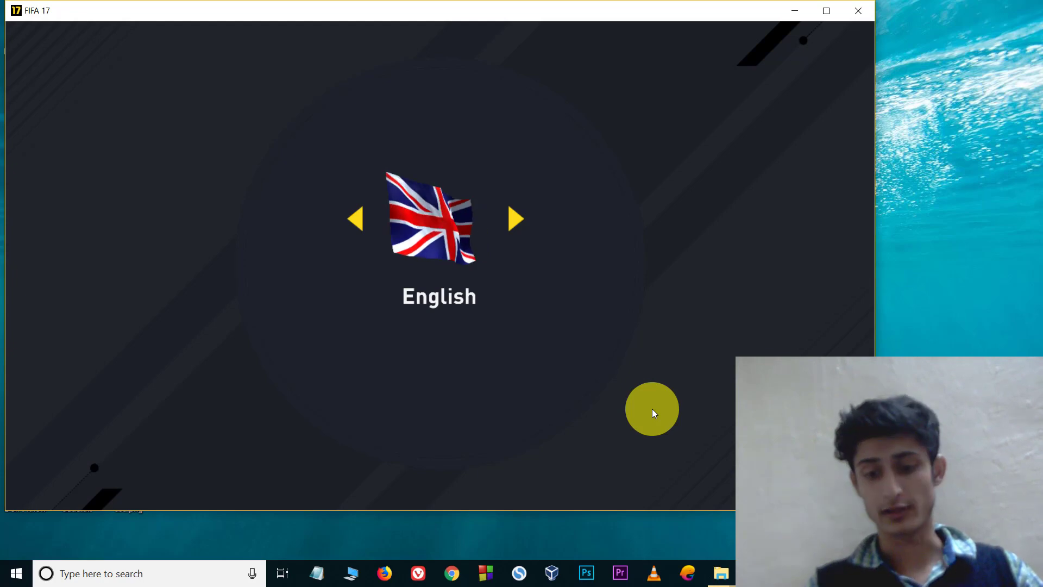
key("Return")
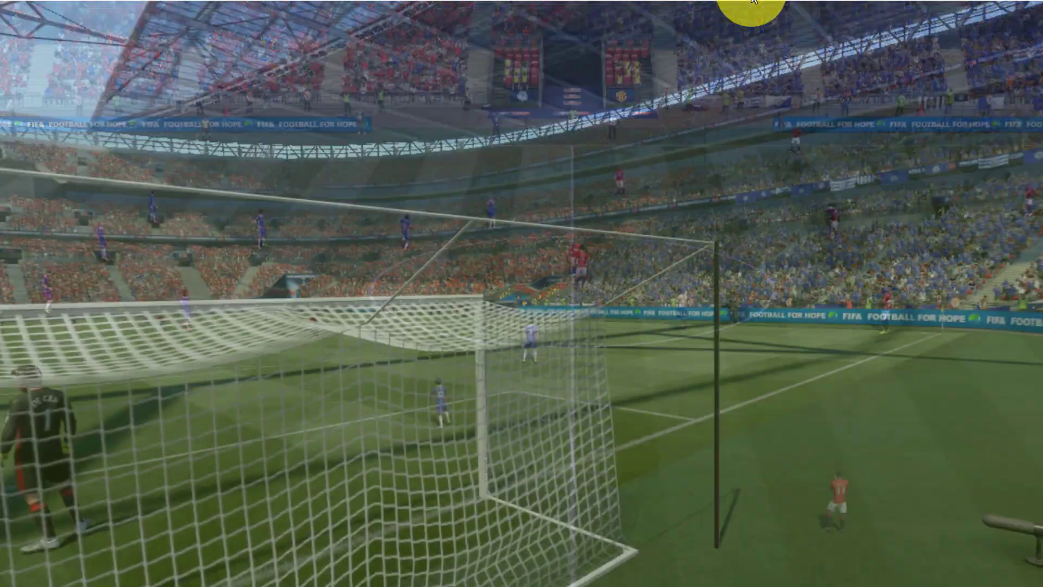
key("Escape")
key("Return")
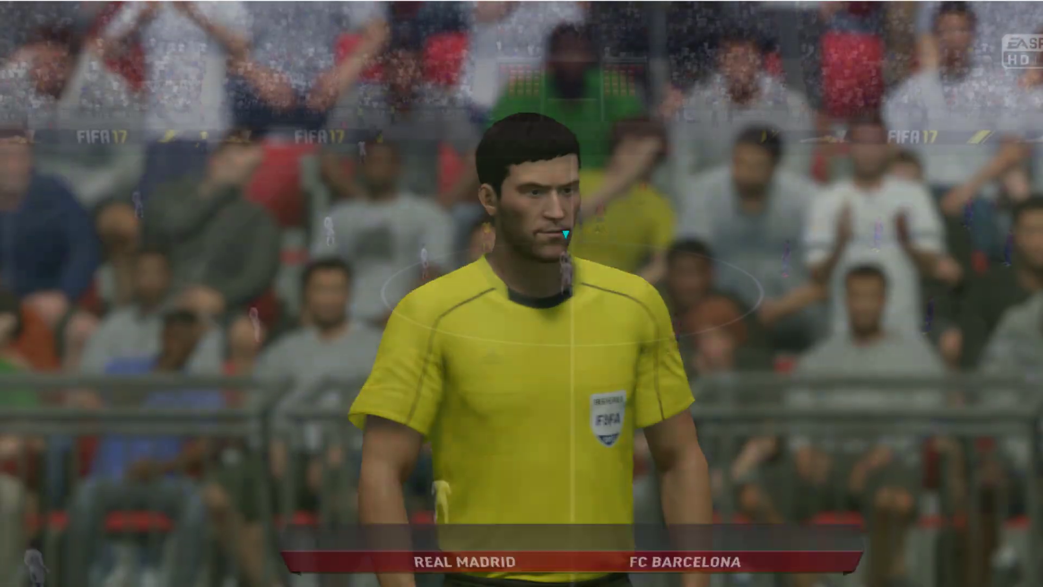
key("l")
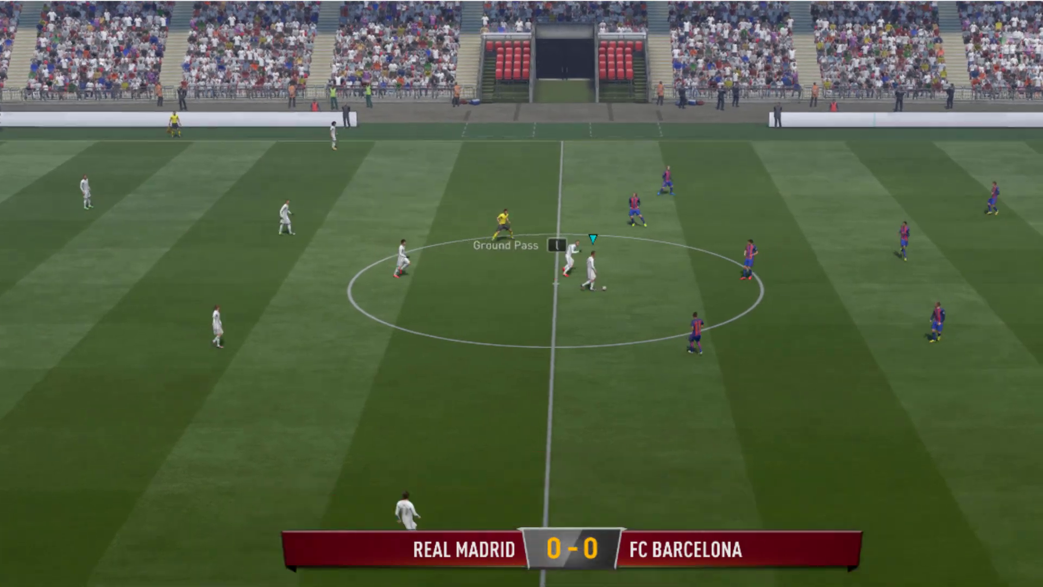
key("l")
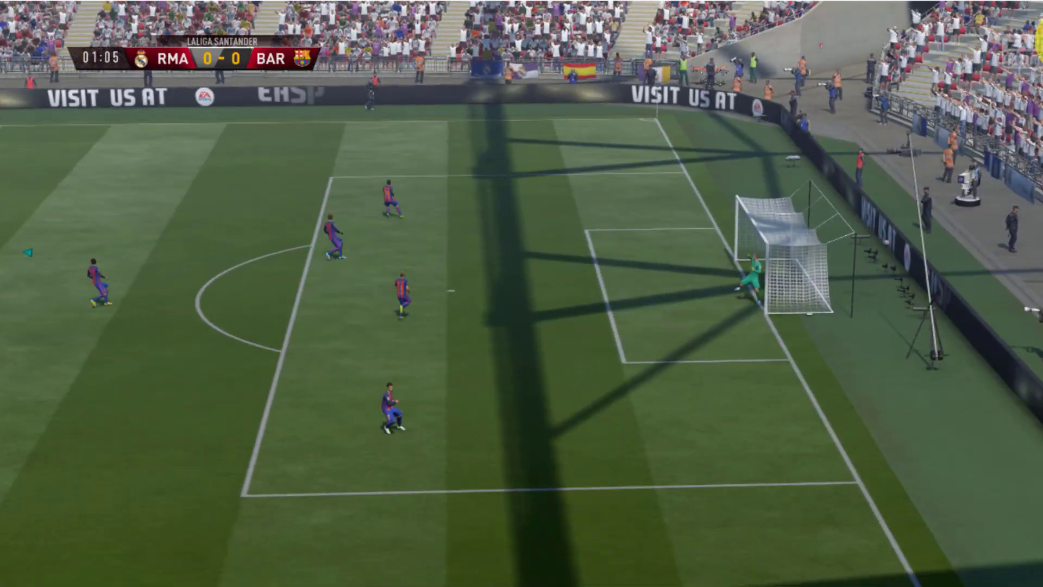
left_click(966, 189)
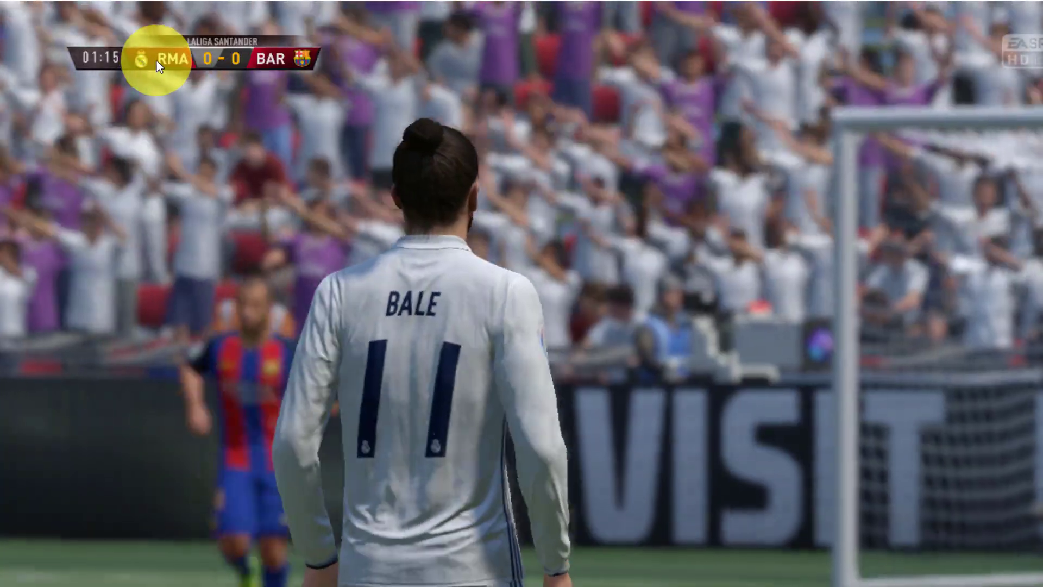